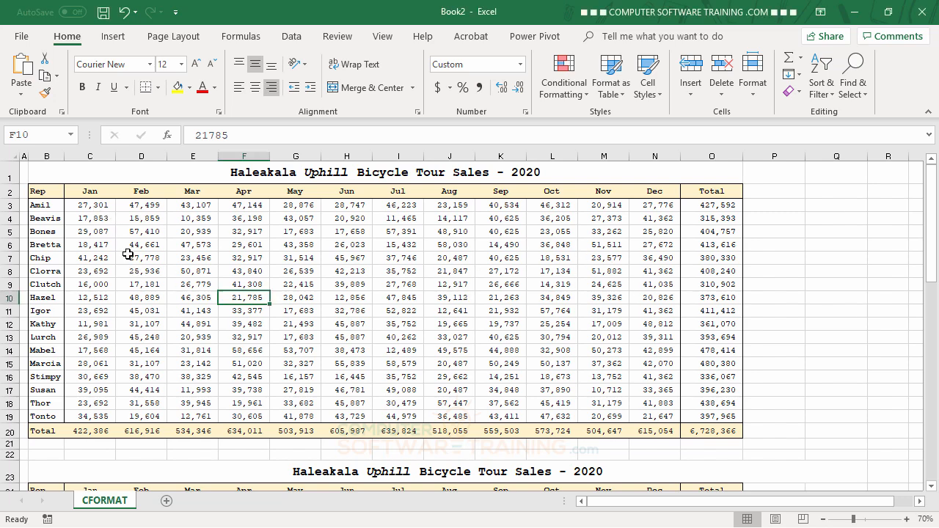
Create a Top 10 Items conditional formatting rule for the monthly sales in C3:N19 and set its rank count to 20
mouse_move(90, 207)
left_mouse_down()
mouse_move(230, 245)
mouse_move(540, 300)
mouse_move(653, 335)
mouse_move(650, 414)
left_mouse_up()
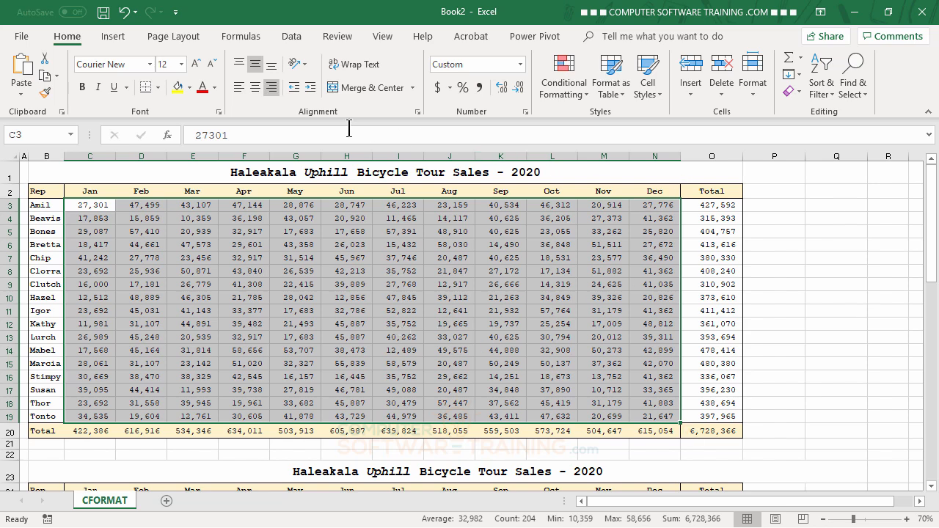
left_click(563, 91)
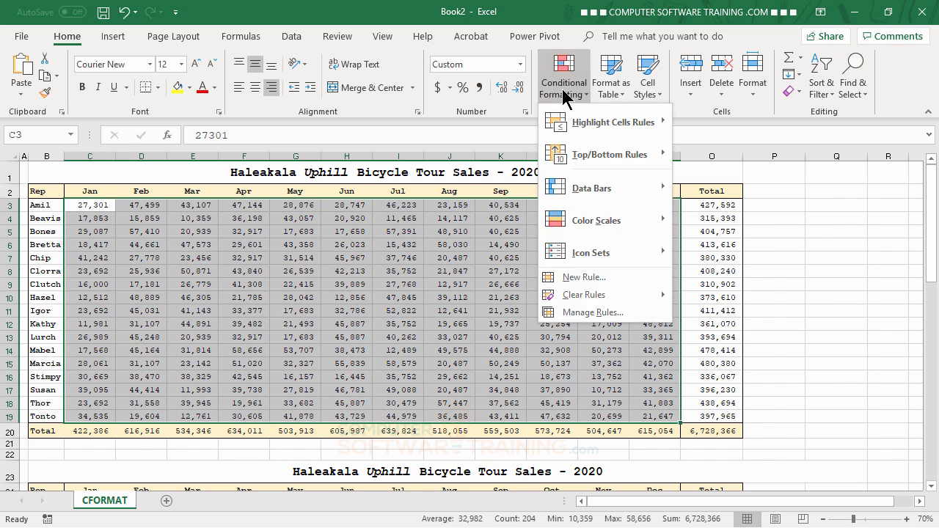
mouse_move(593, 158)
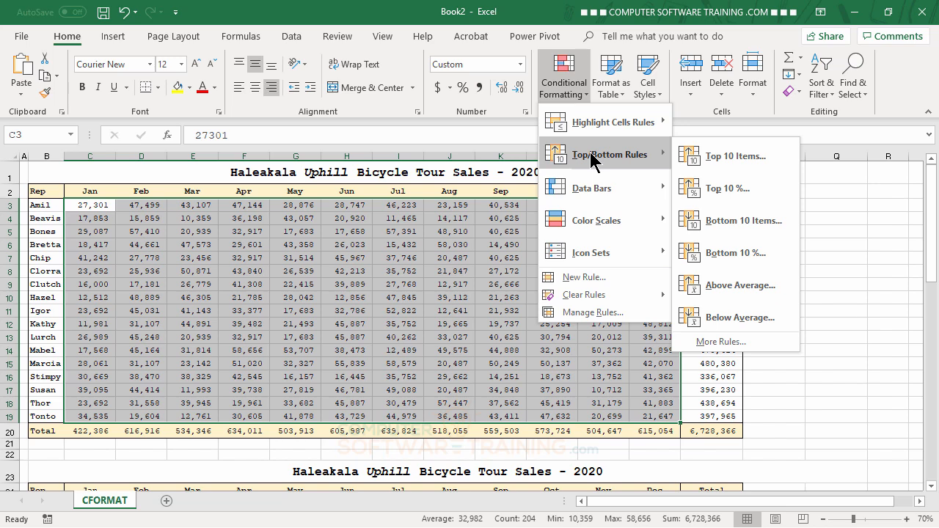
left_click(715, 163)
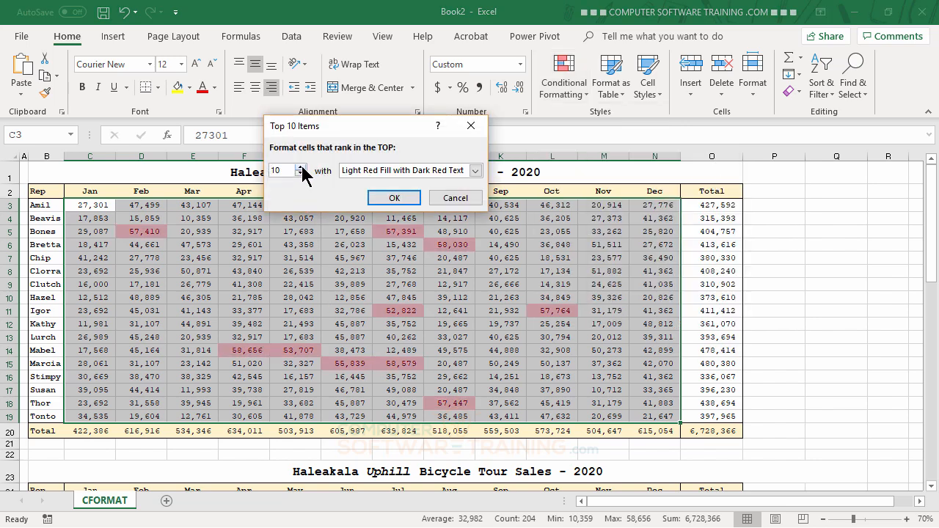
left_click(300, 167)
left_click(300, 168)
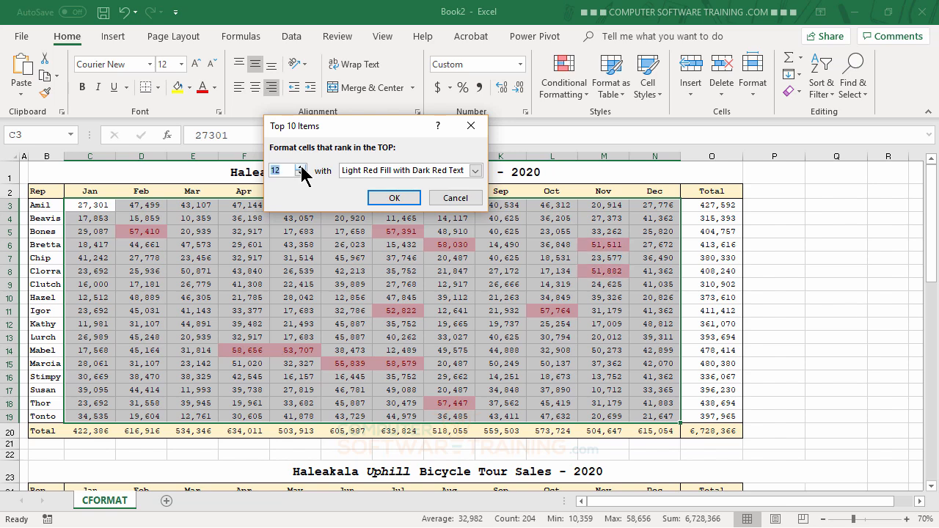
left_click(300, 168)
left_click(300, 167)
left_click(300, 168)
left_click(300, 167)
left_click(300, 167)
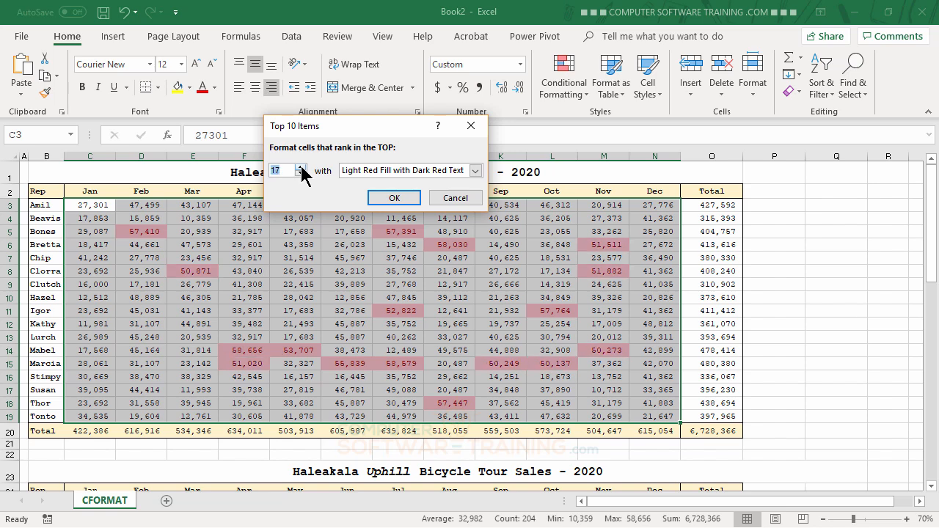
left_click(300, 167)
left_click(300, 167)
left_click(300, 167)
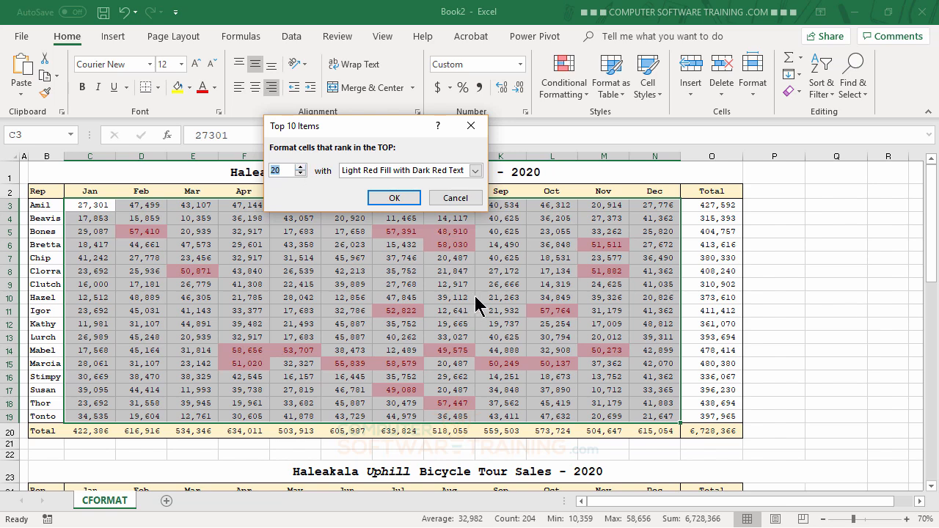
Format the top-ranked cells with Green Fill with Dark Green Text and apply the rule
left_click(476, 171)
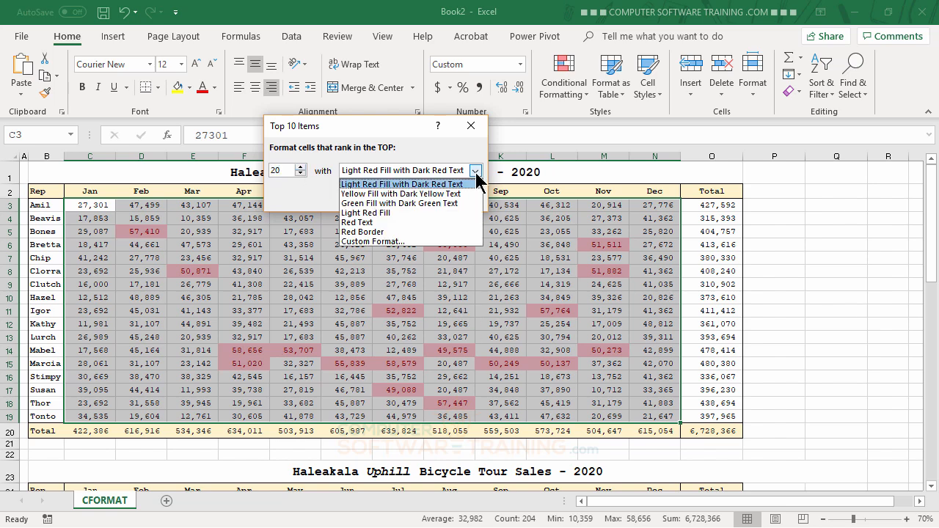
left_click(381, 205)
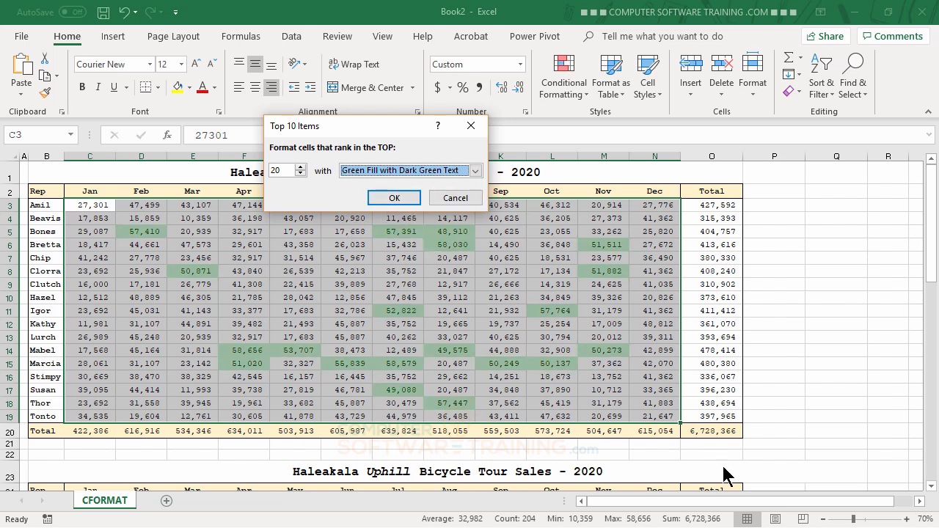
left_click(394, 198)
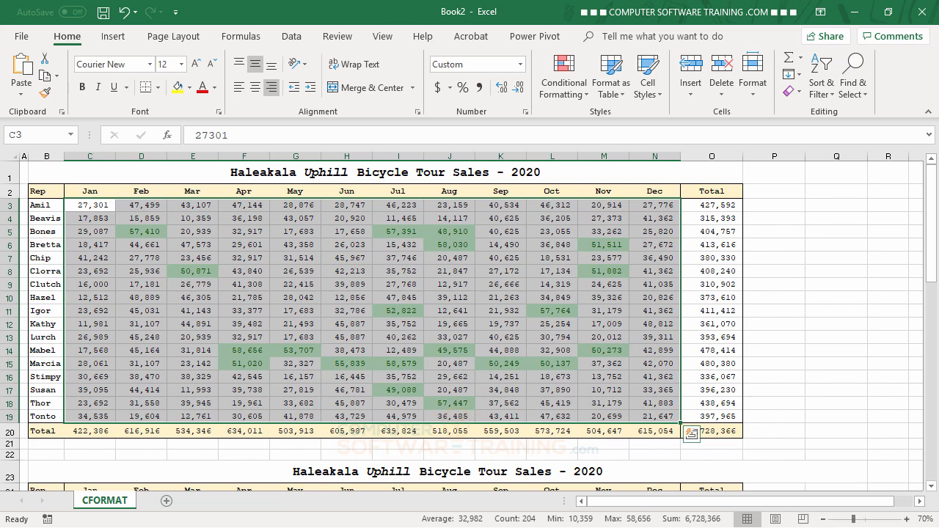
Highlight the bottom 20 items in C3:N19 with Light Red Fill with Dark Red Text using a Bottom 10 Items rule
left_click(570, 96)
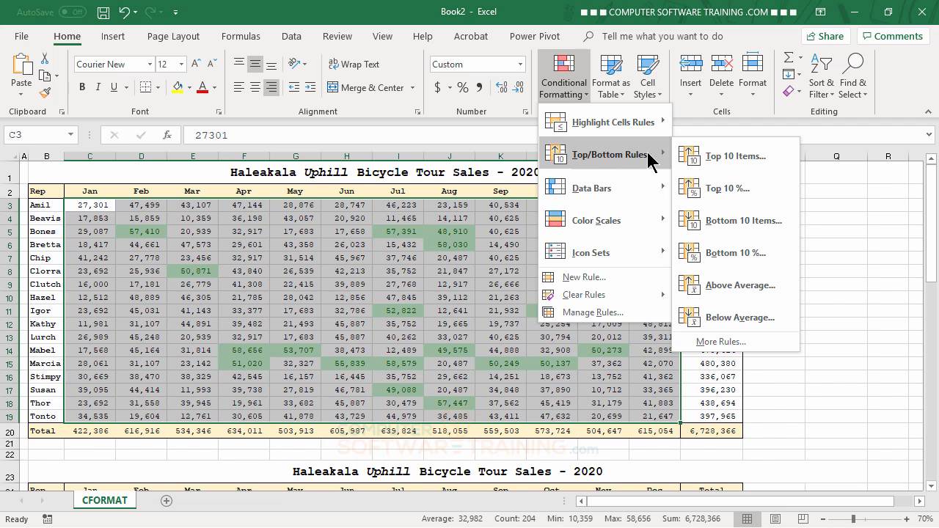
left_click(721, 223)
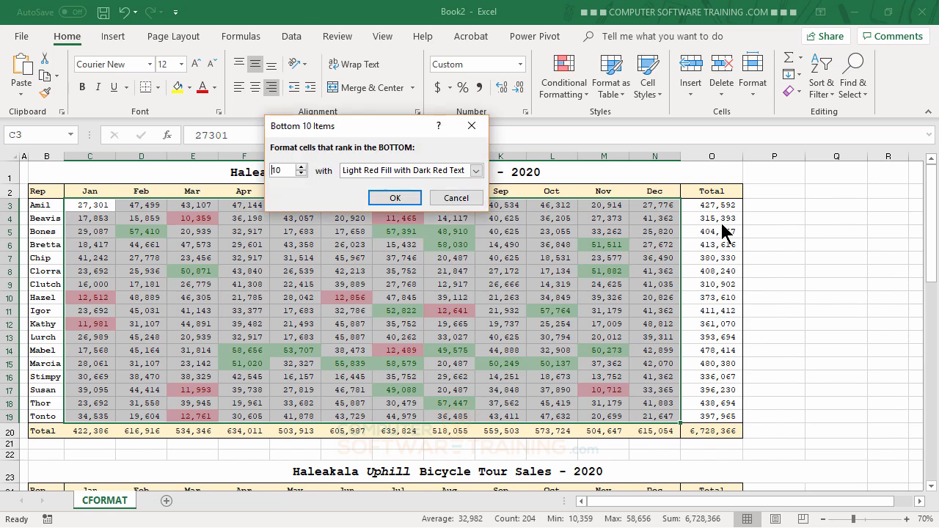
left_click(301, 167)
left_click(301, 167)
left_click(301, 167)
left_click(300, 167)
left_click(301, 168)
left_click(301, 168)
left_click(300, 168)
left_click(301, 167)
left_click(300, 167)
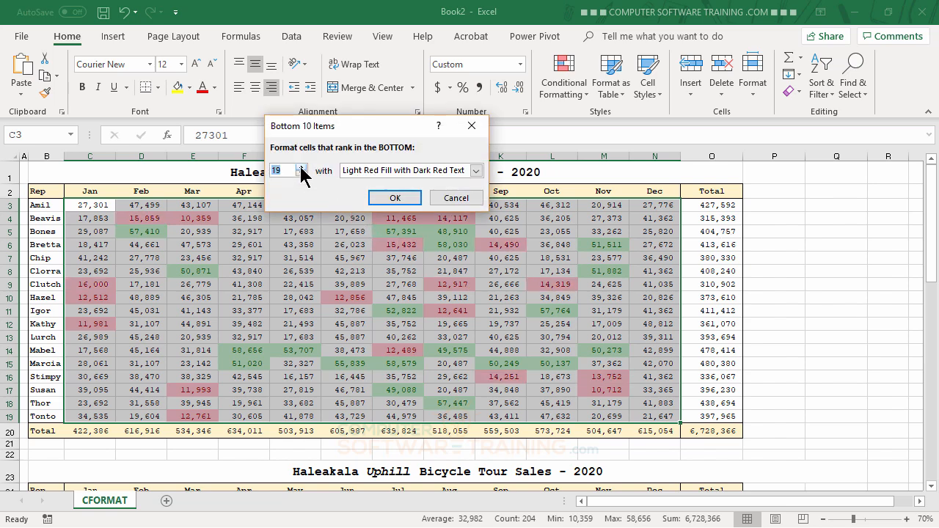
left_click(300, 167)
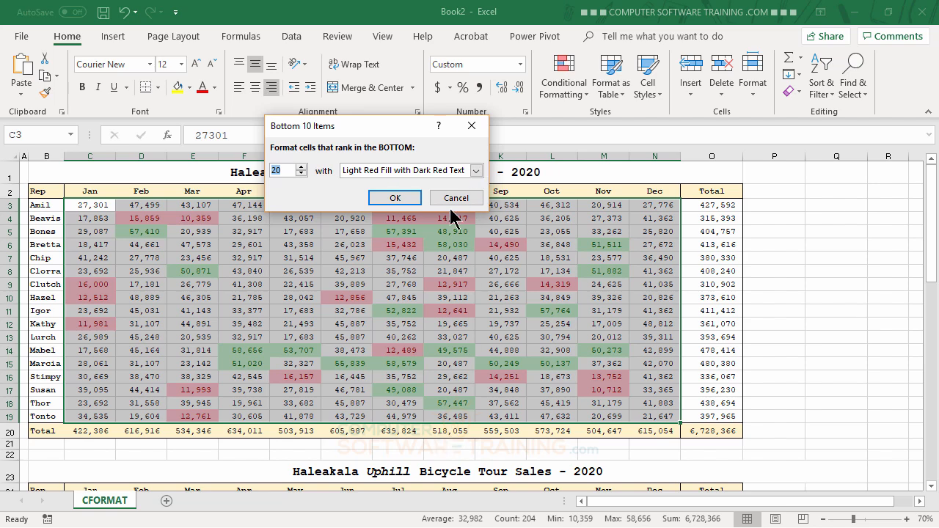
left_click(394, 198)
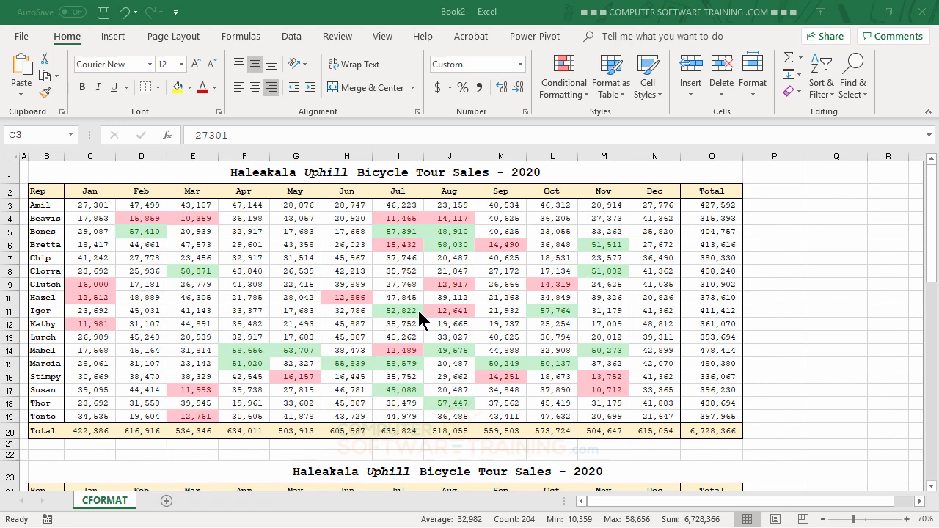
Highlight the top 10% of the second table's monthly sales in C25:N41 with Green Fill with Dark Green Text
scroll(494, 291, "down", 4)
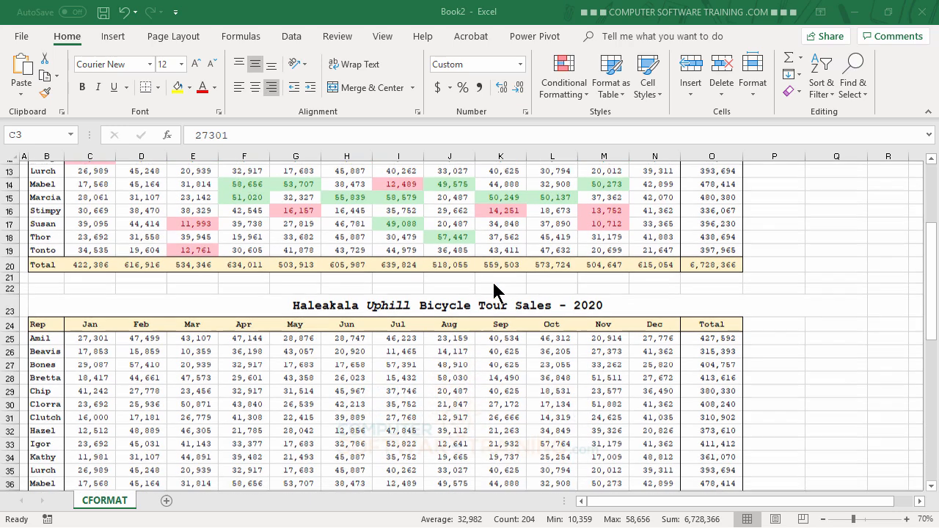
scroll(493, 291, "down", 2)
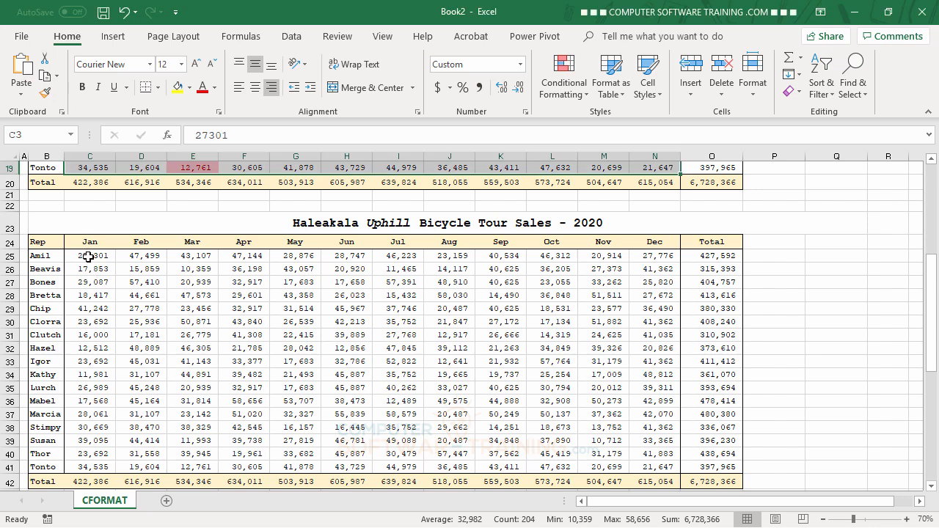
left_click_drag(88, 257, 209, 280)
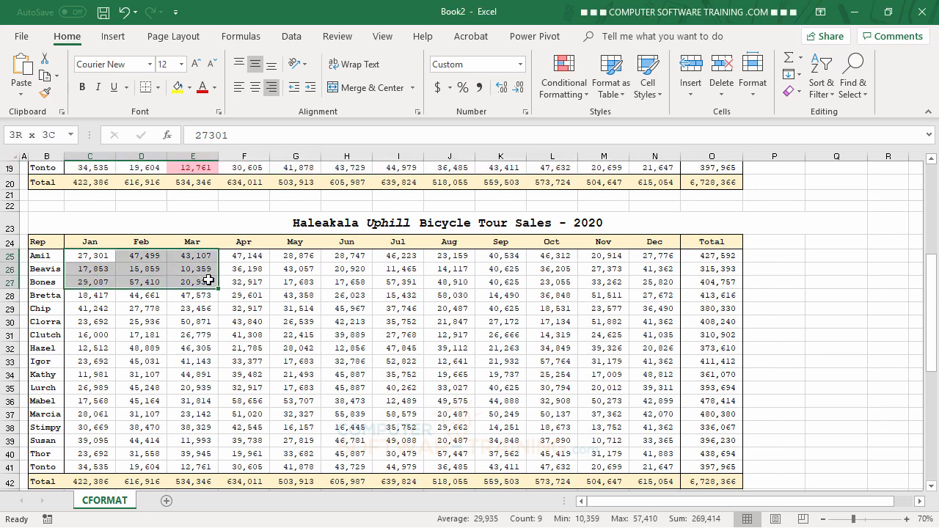
left_click_drag(209, 280, 652, 469)
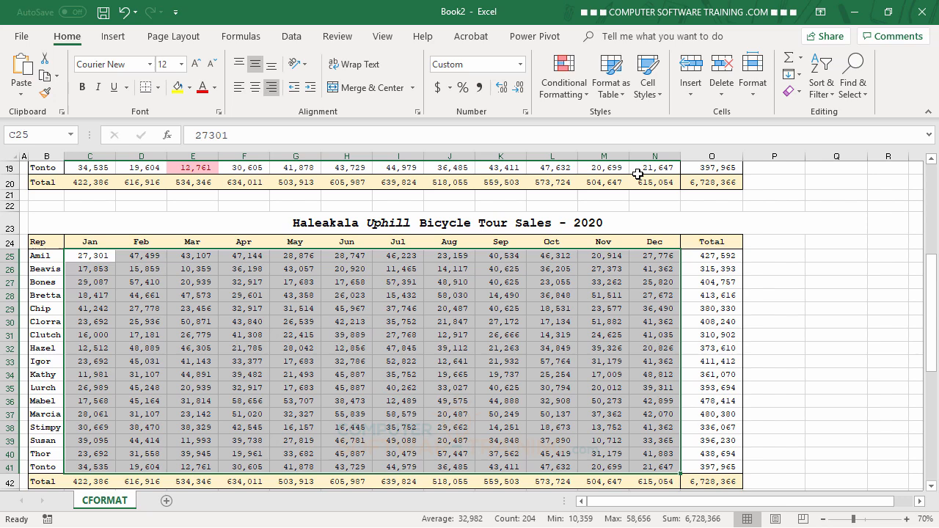
left_click(558, 81)
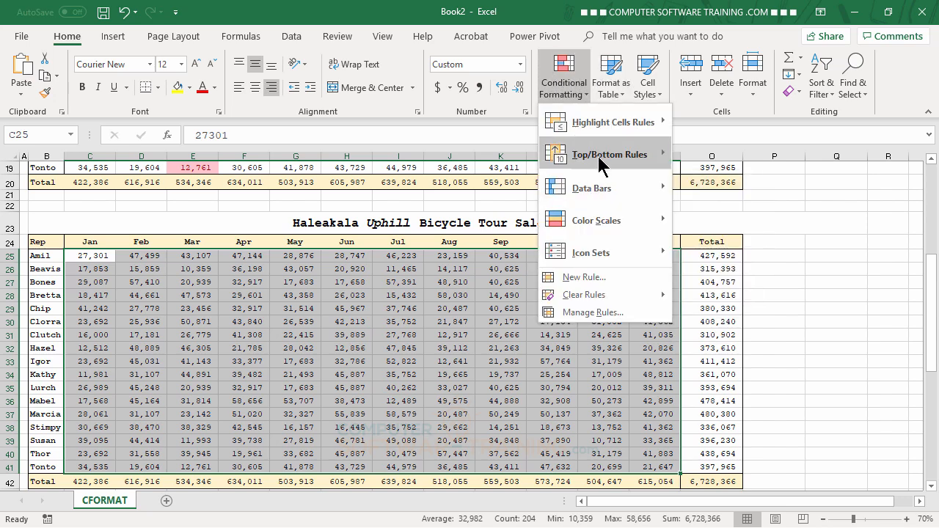
mouse_move(599, 163)
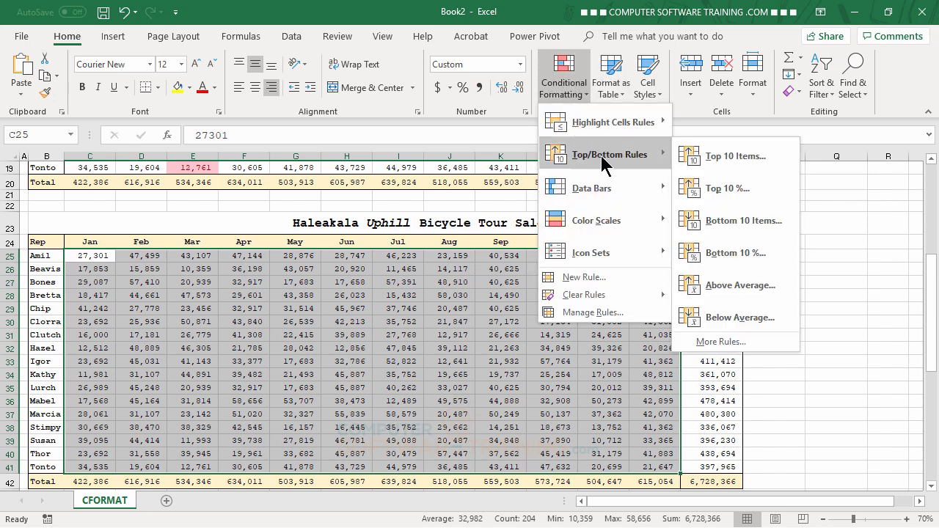
left_click(717, 189)
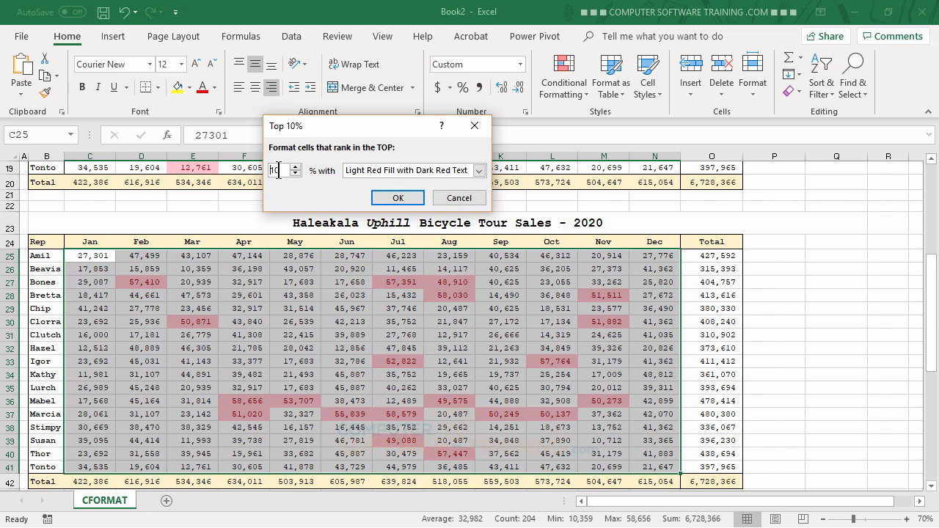
left_click(478, 170)
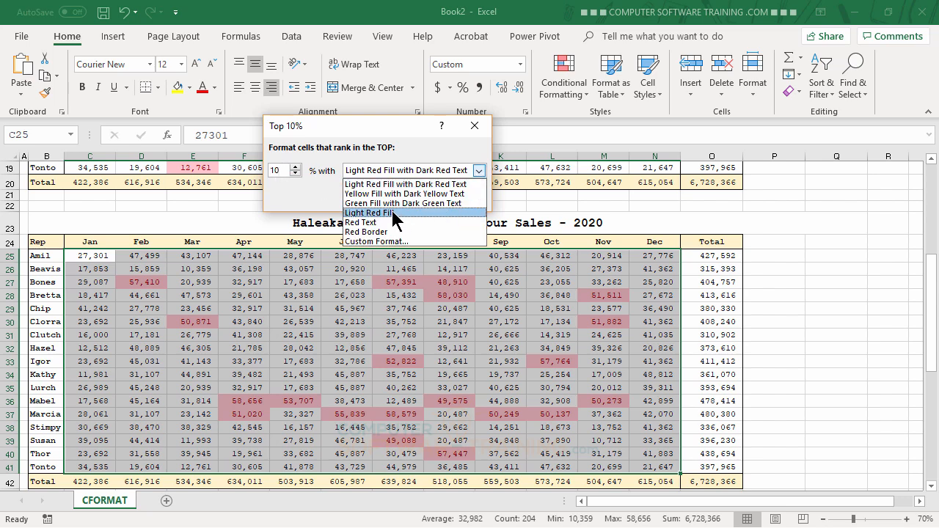
left_click(348, 204)
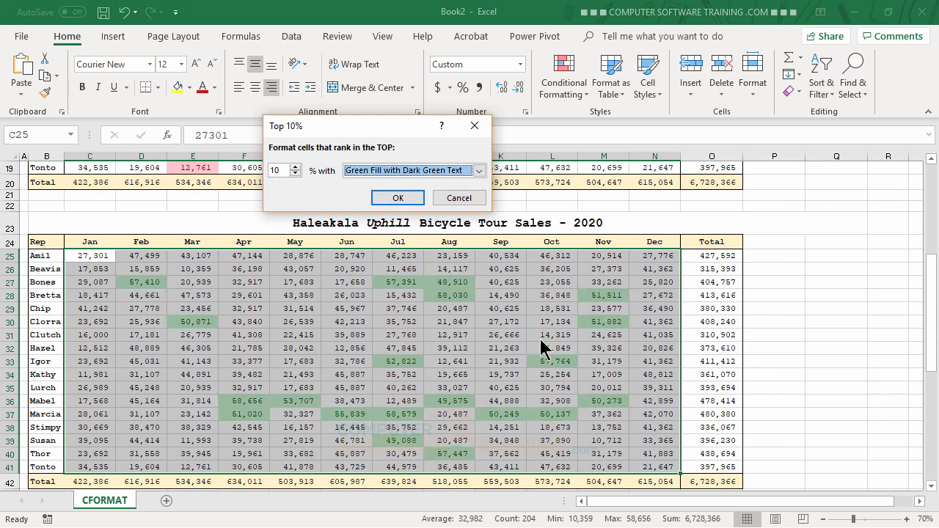
left_click(397, 197)
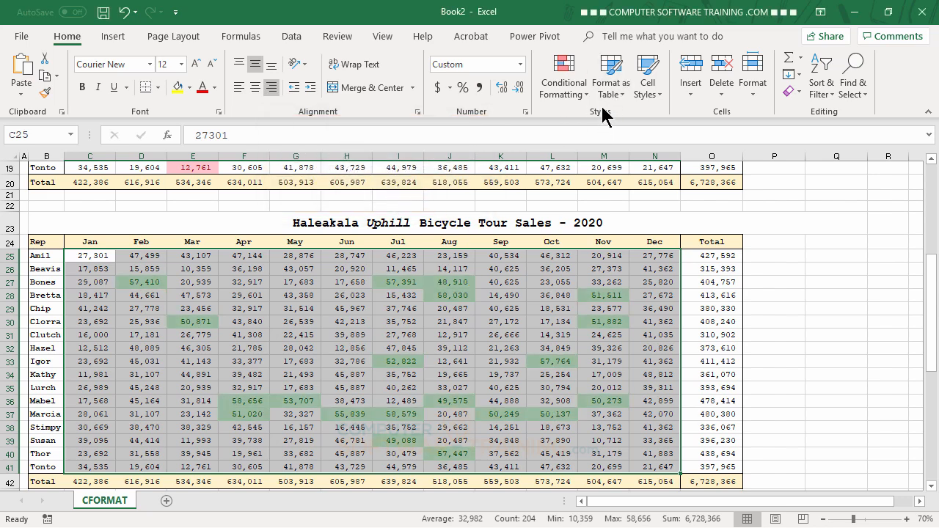
Highlight the bottom 10% of C25:N41 with Light Red Fill with Dark Red Text, then deselect the range
left_click(563, 98)
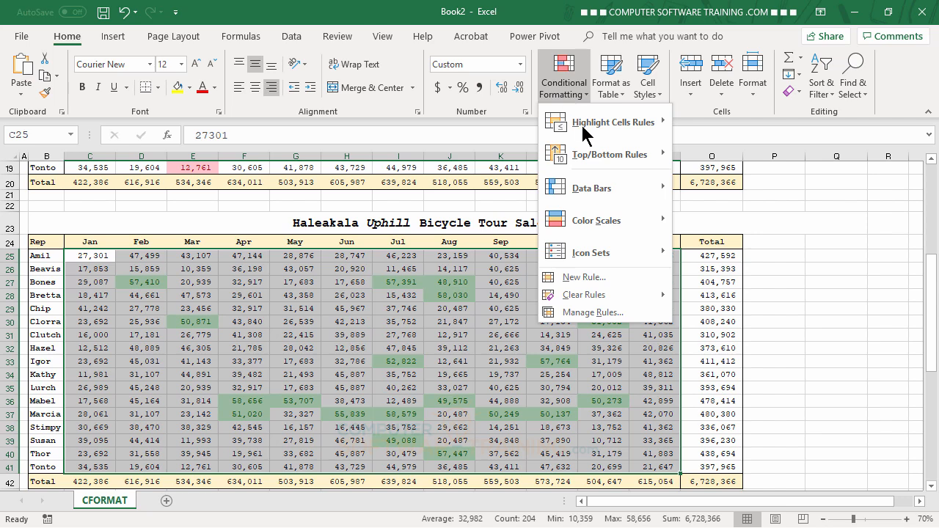
mouse_move(594, 156)
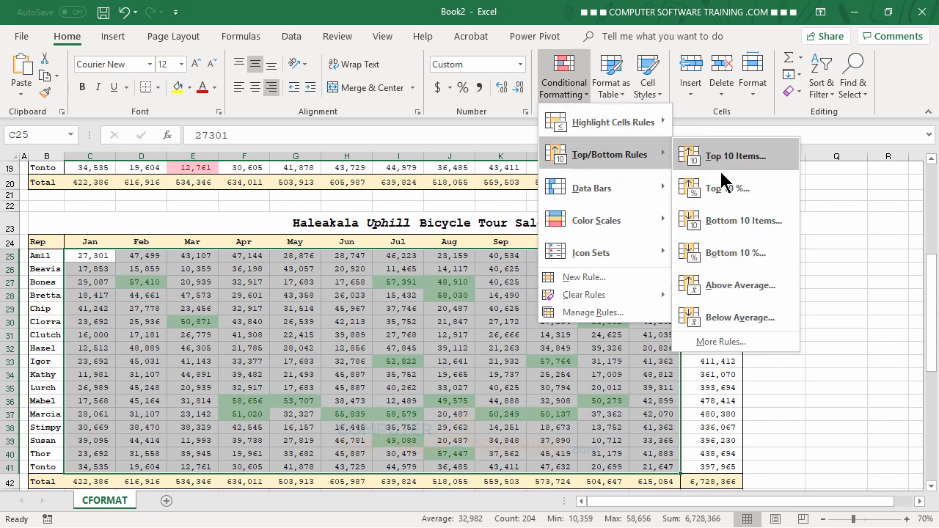
left_click(732, 253)
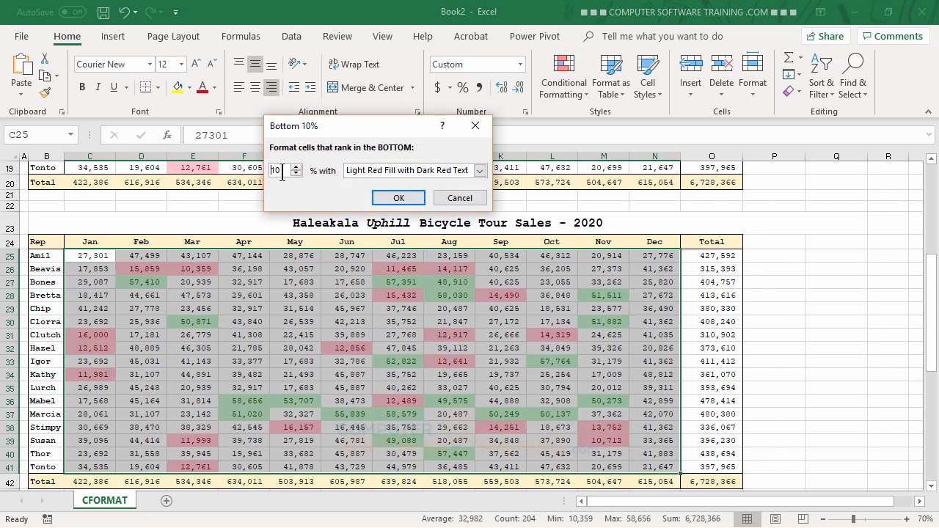
left_click(401, 199)
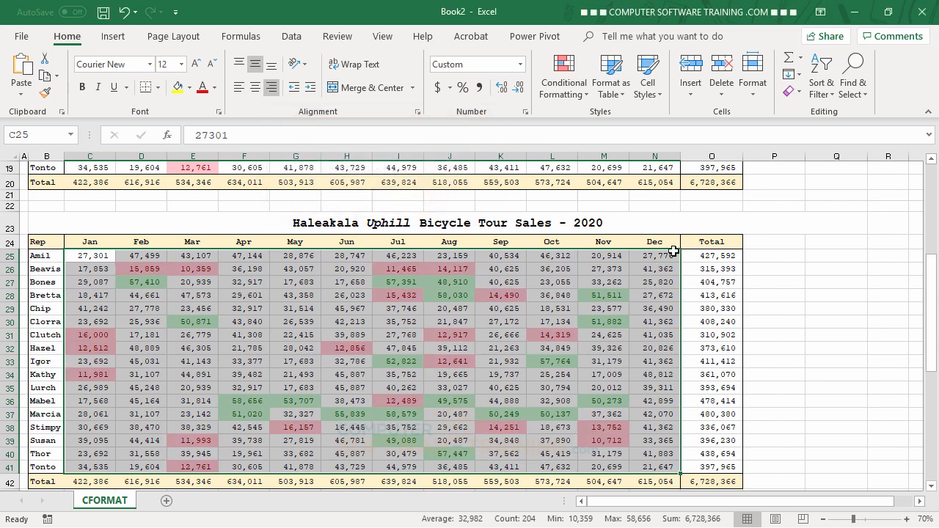
left_click(785, 319)
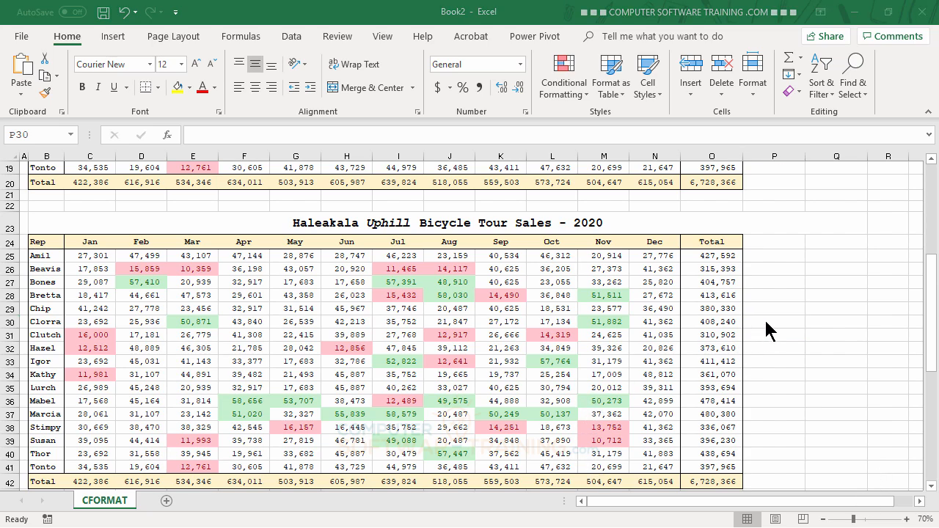
Highlight the above-average monthly sales in the third table, C47:N63, with Green Fill with Dark Green Text
scroll(766, 330, "down", 8)
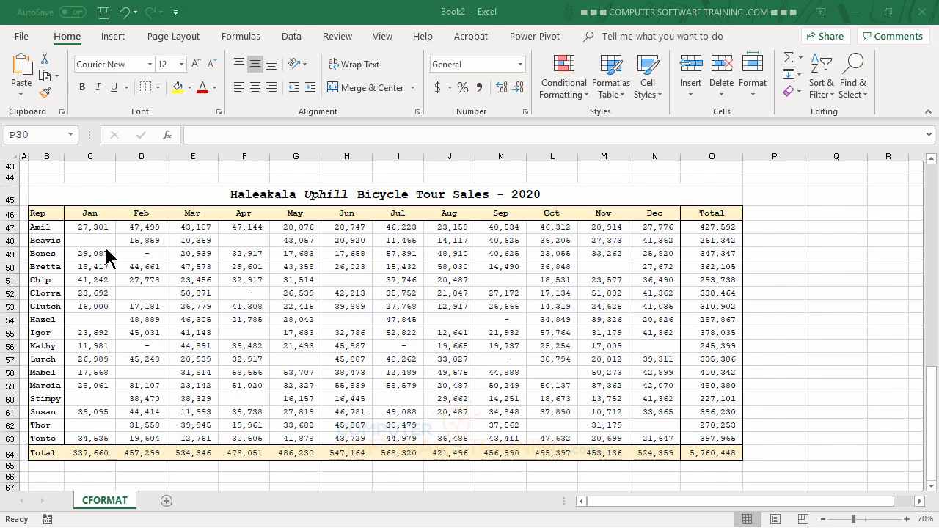
left_click(201, 280)
left_click_drag(79, 228, 660, 440)
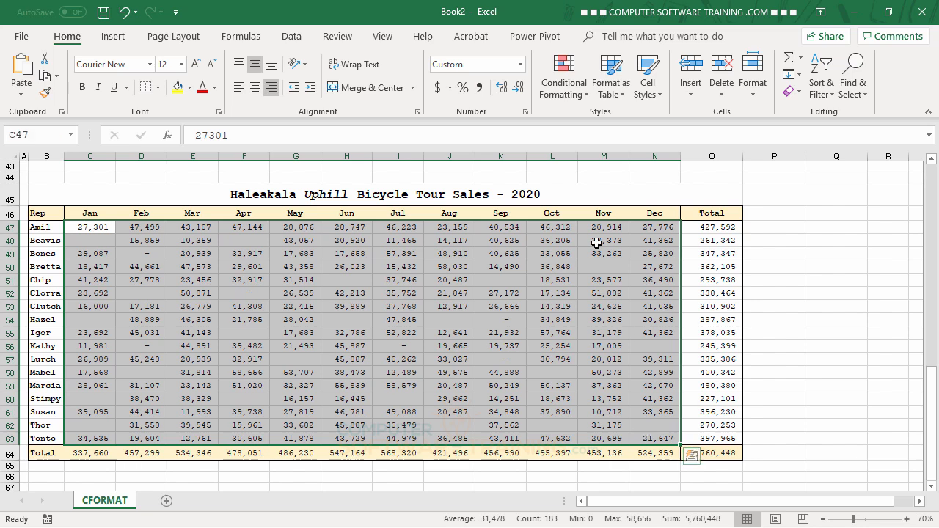
left_click(569, 94)
mouse_move(587, 160)
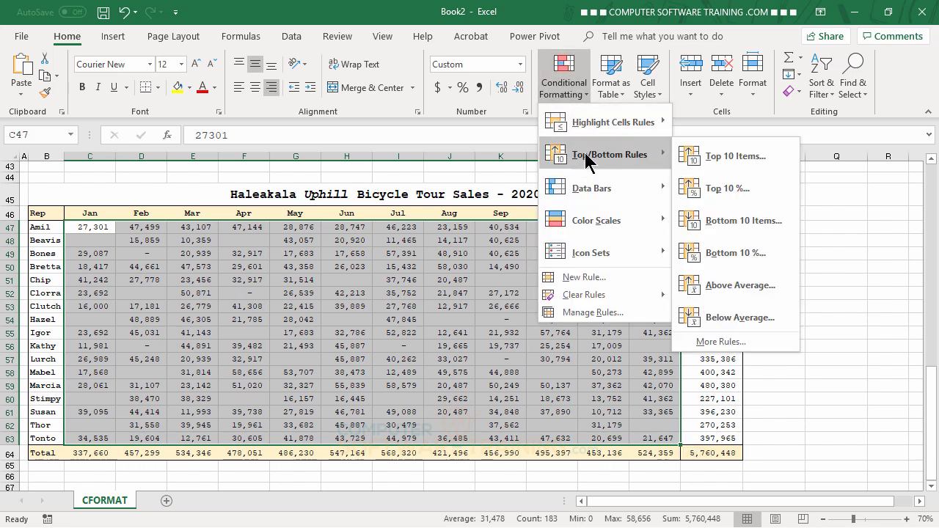
left_click(715, 287)
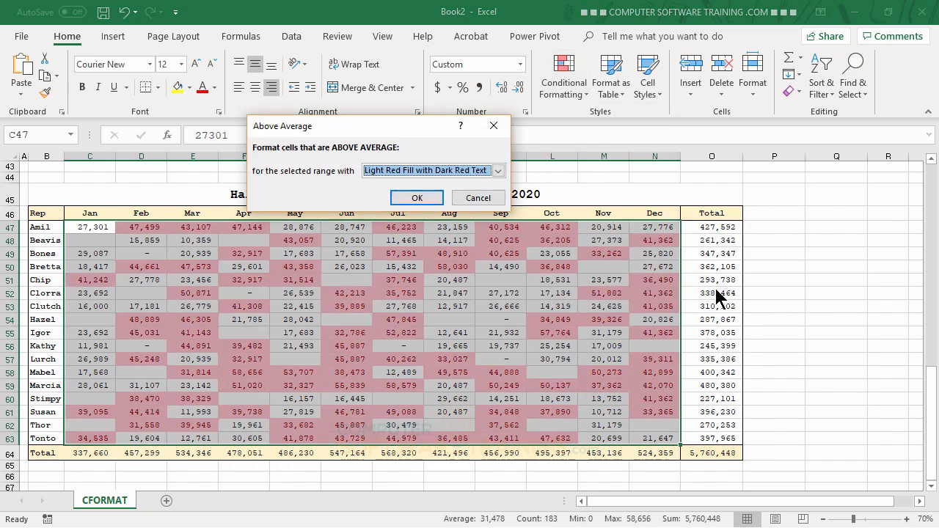
left_click(498, 171)
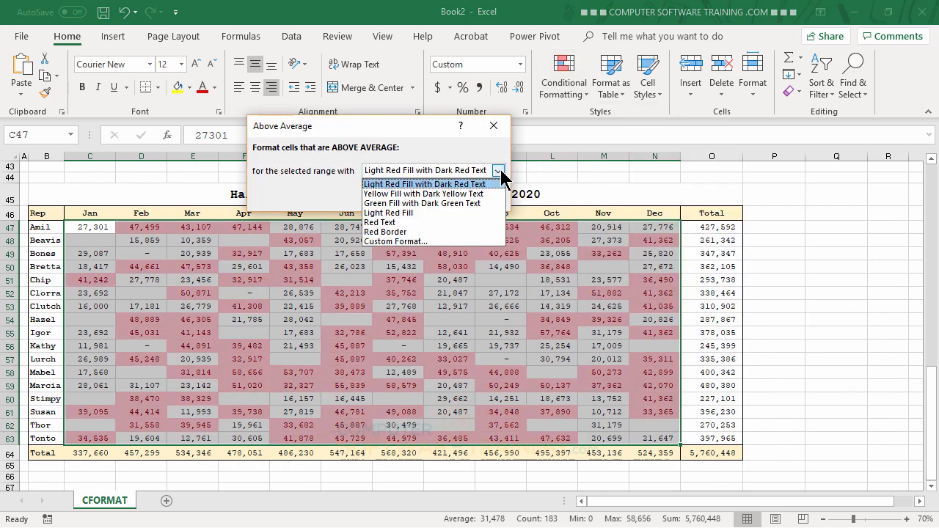
left_click(389, 204)
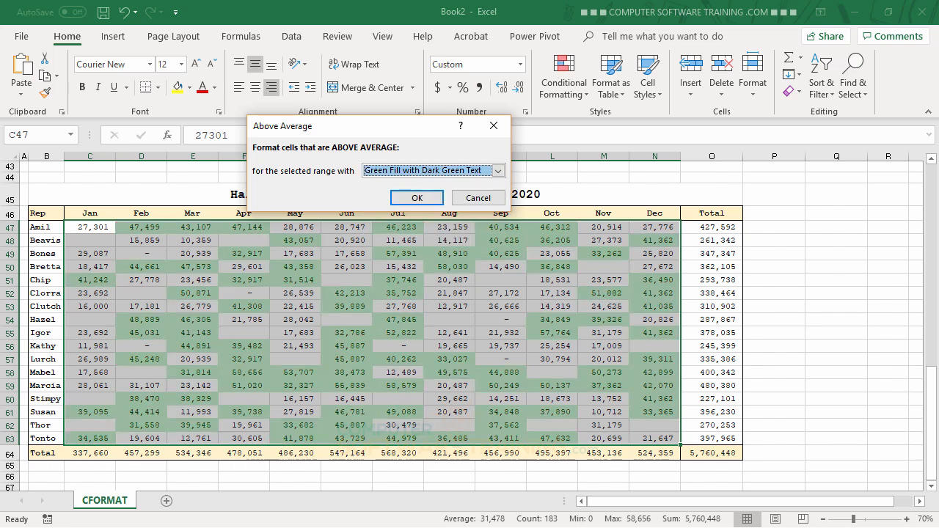
left_click(415, 198)
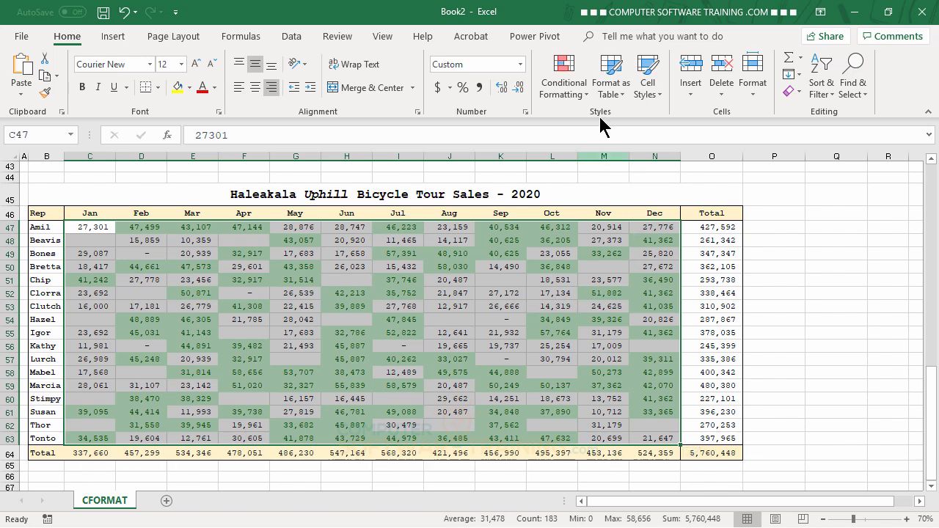
Highlight the below-average values in C47:N63 with Light Red Fill with Dark Red Text, then deselect the range by selecting cell K51
left_click(570, 88)
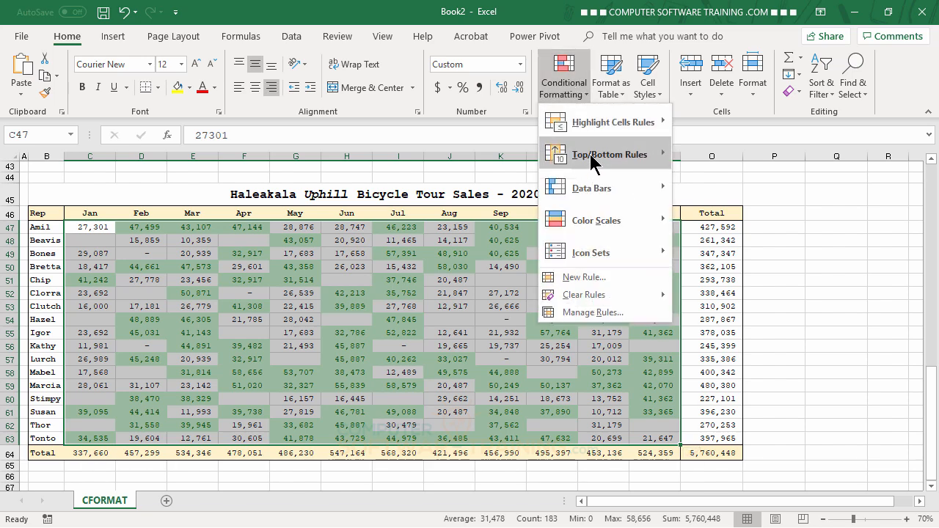
mouse_move(594, 155)
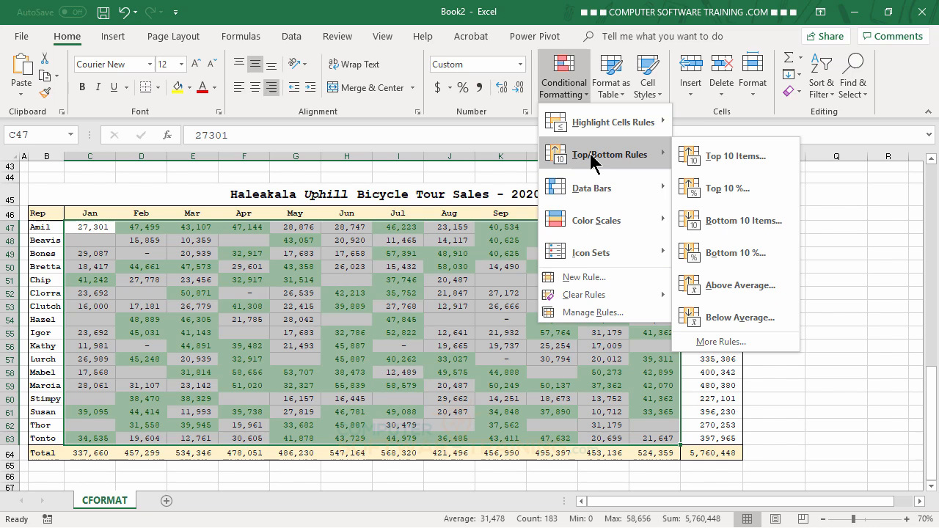
left_click(736, 319)
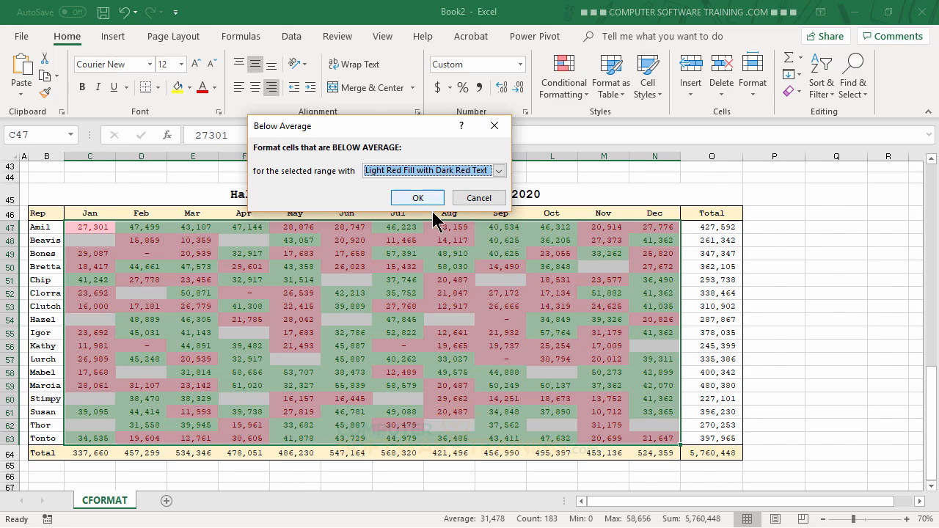
left_click(417, 198)
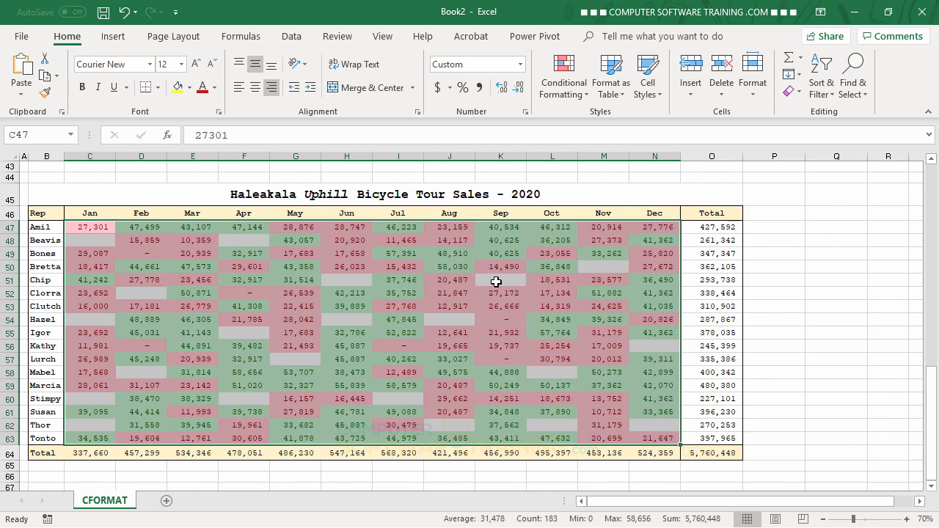
left_click(502, 281)
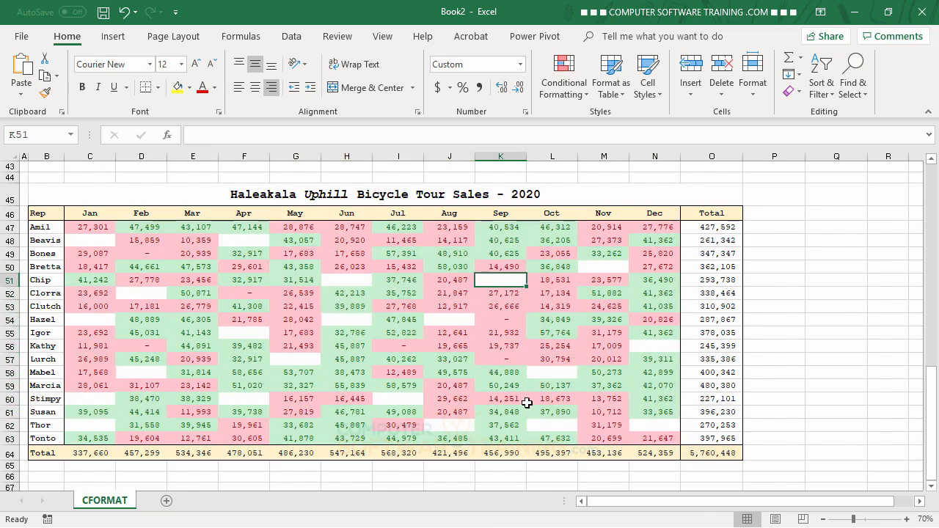